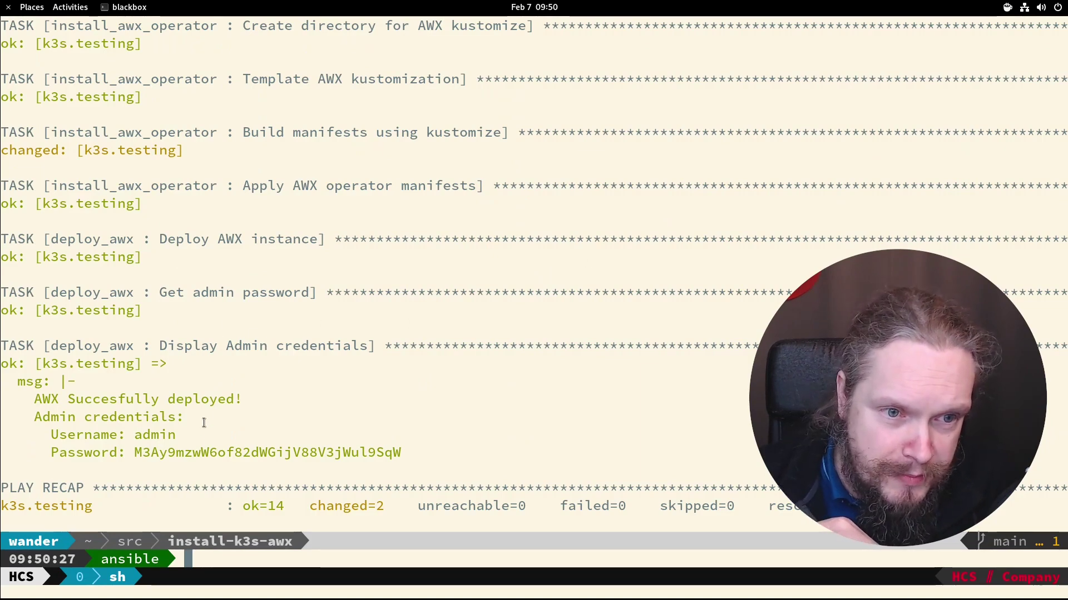
# Highlight the generated admin password in the playbook output and switch to the AWX dashboard in Firefox
pyautogui.moveTo(135, 457); pyautogui.dragTo(405, 458)
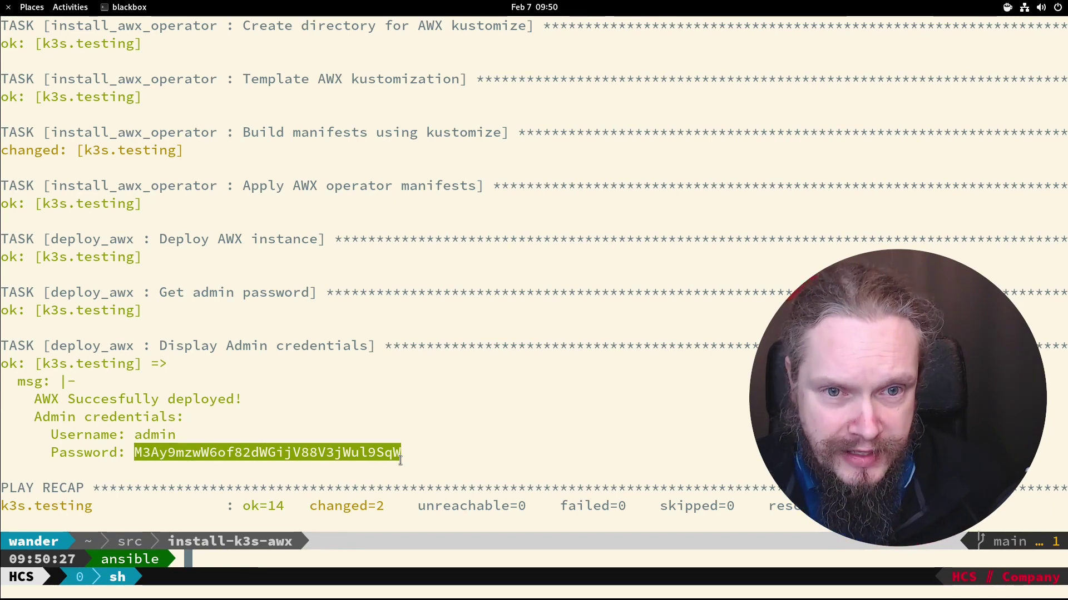
pyautogui.press('super')
pyautogui.click(724, 310)
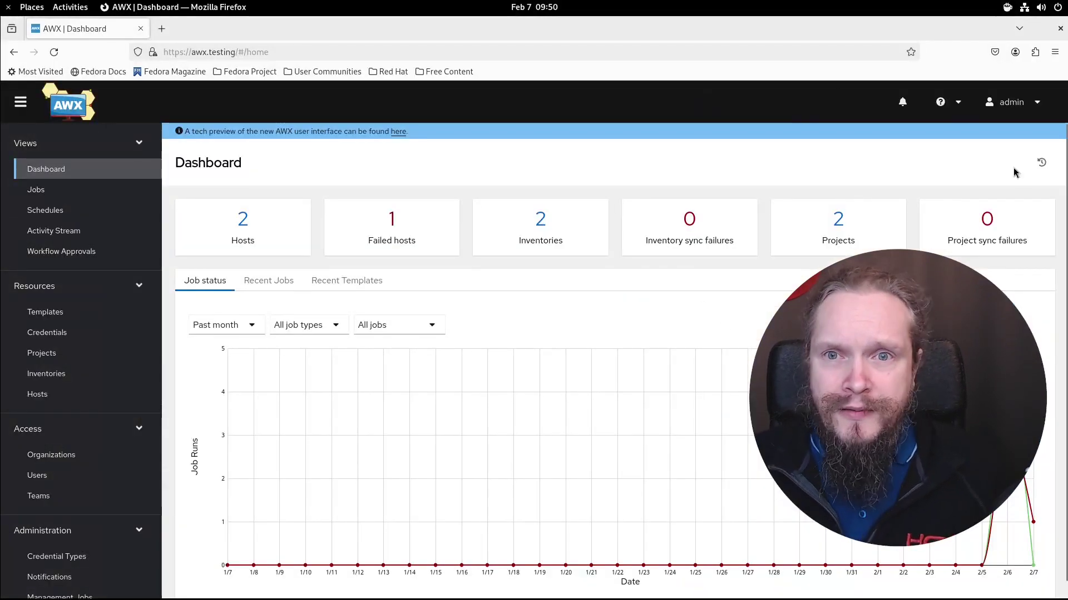
# Log out of AWX and log back in as admin with the prefilled credentials
pyautogui.click(1012, 98)
pyautogui.click(1005, 153)
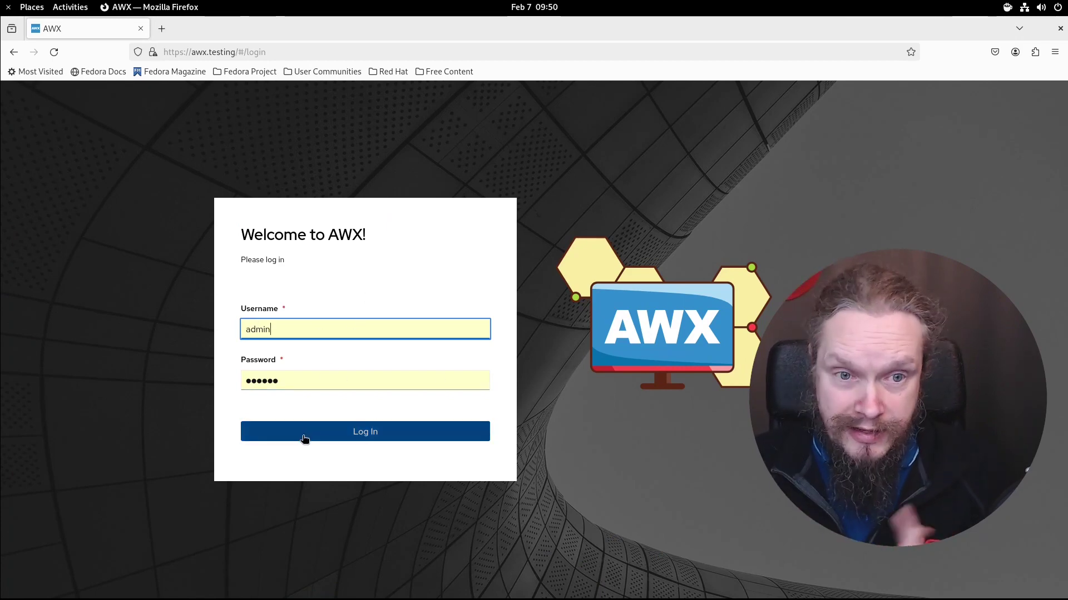
pyautogui.click(334, 433)
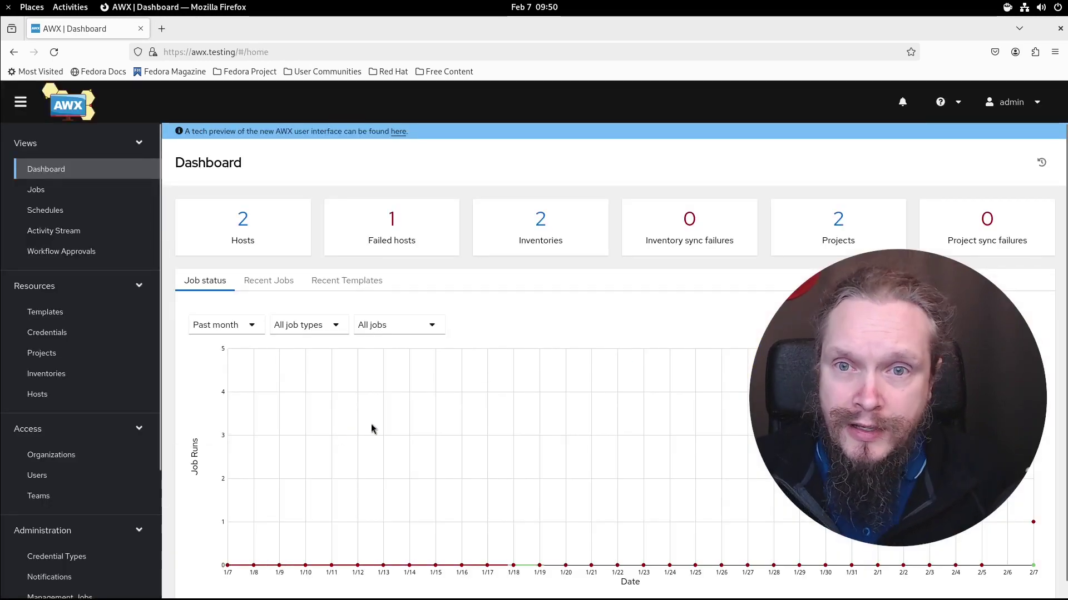
# Open the admin user's edit form, show its Password and Confirm Password fields, and cancel the edit
pyautogui.click(1028, 105)
pyautogui.click(1026, 129)
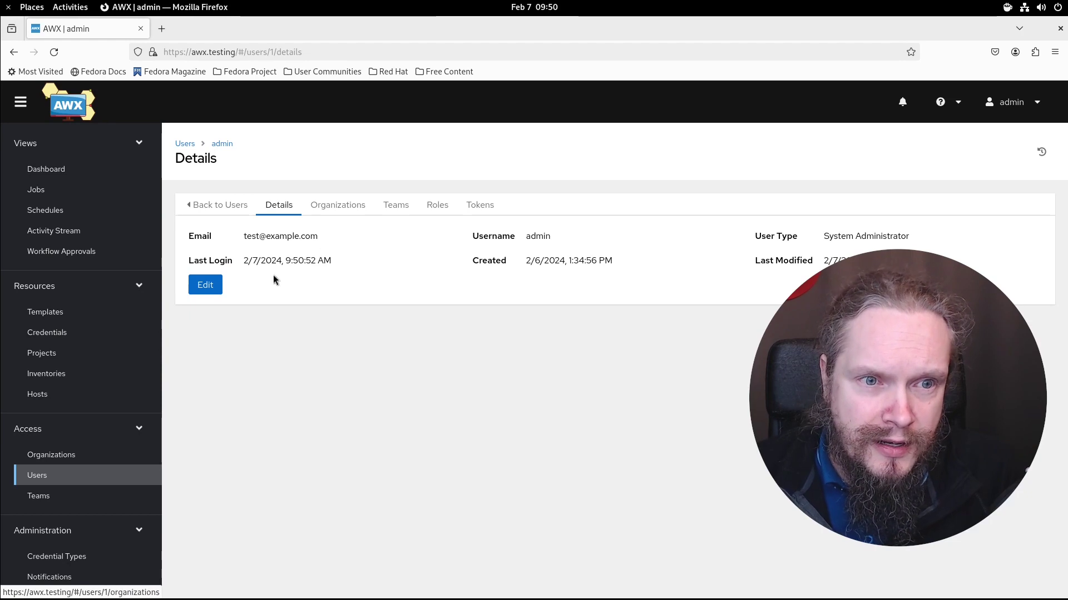
pyautogui.click(204, 286)
pyautogui.click(512, 286)
pyautogui.click(918, 285)
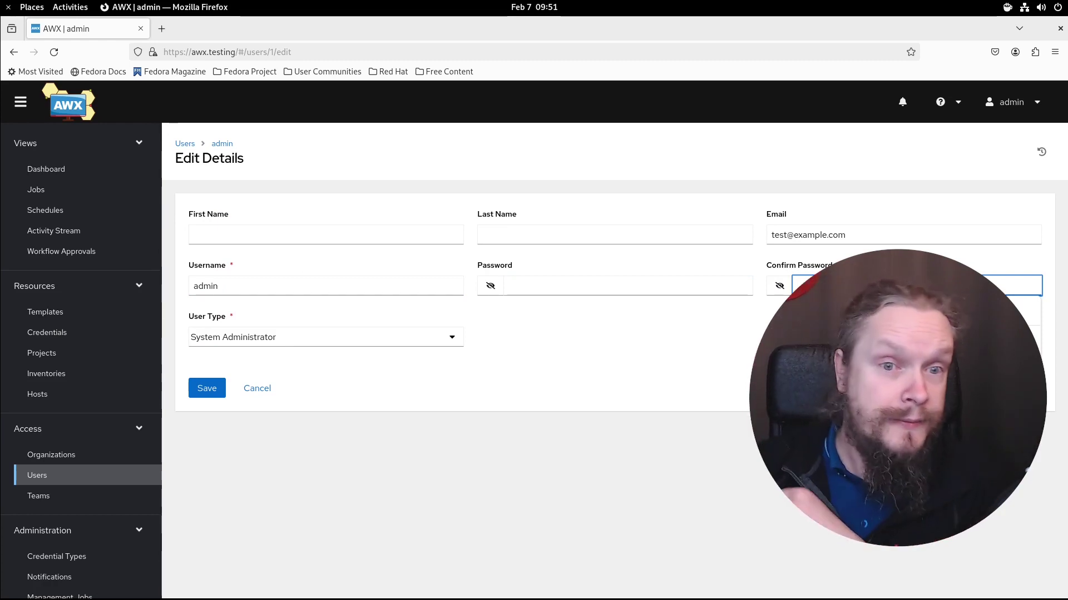
pyautogui.click(264, 393)
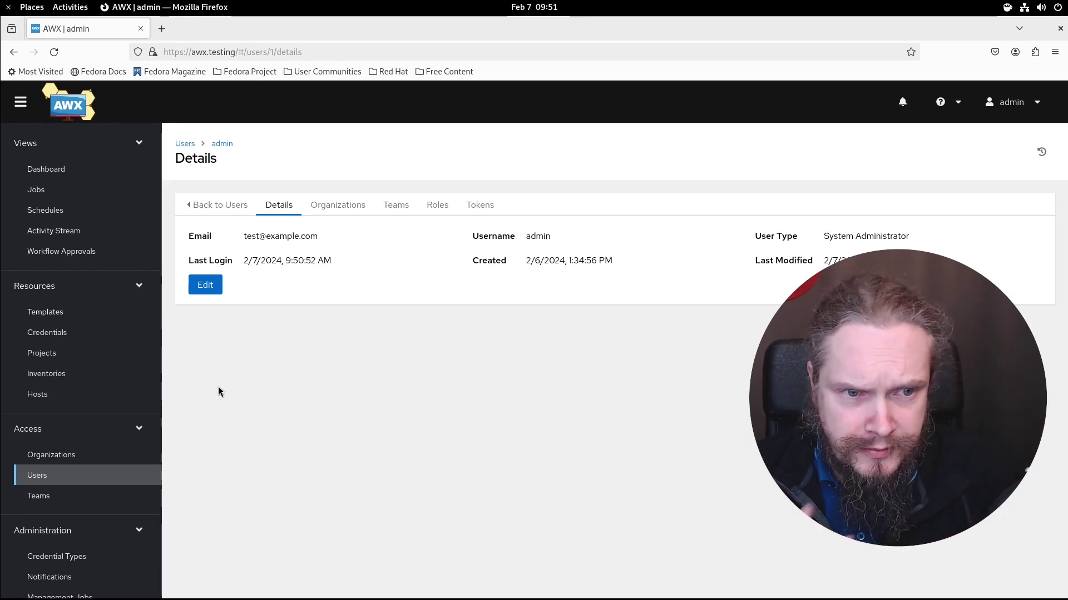
# Open the details of the Install OpenSHift job template
pyautogui.click(51, 318)
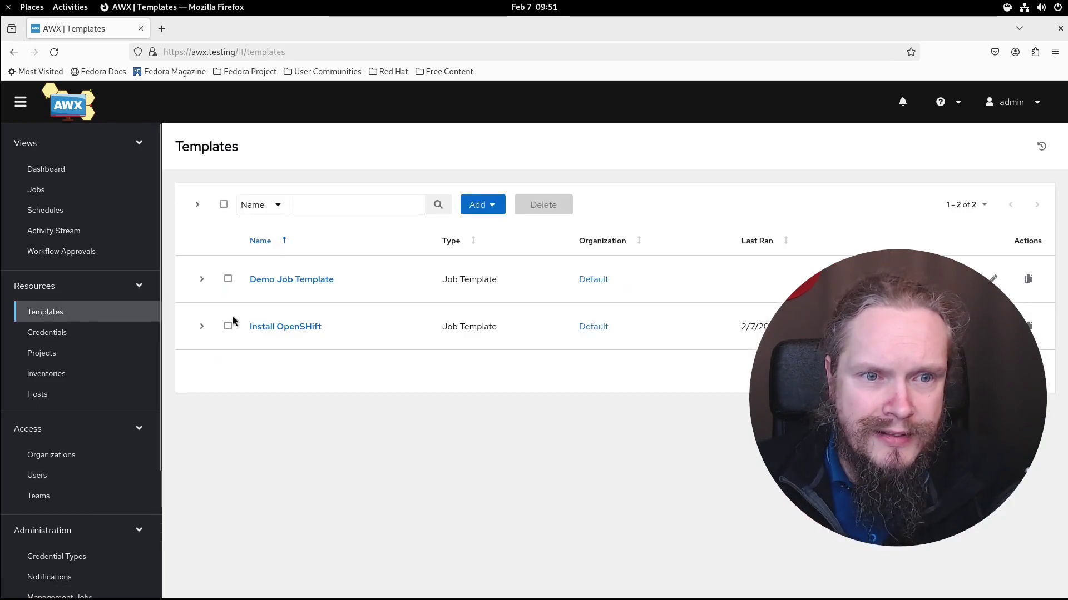
pyautogui.click(275, 328)
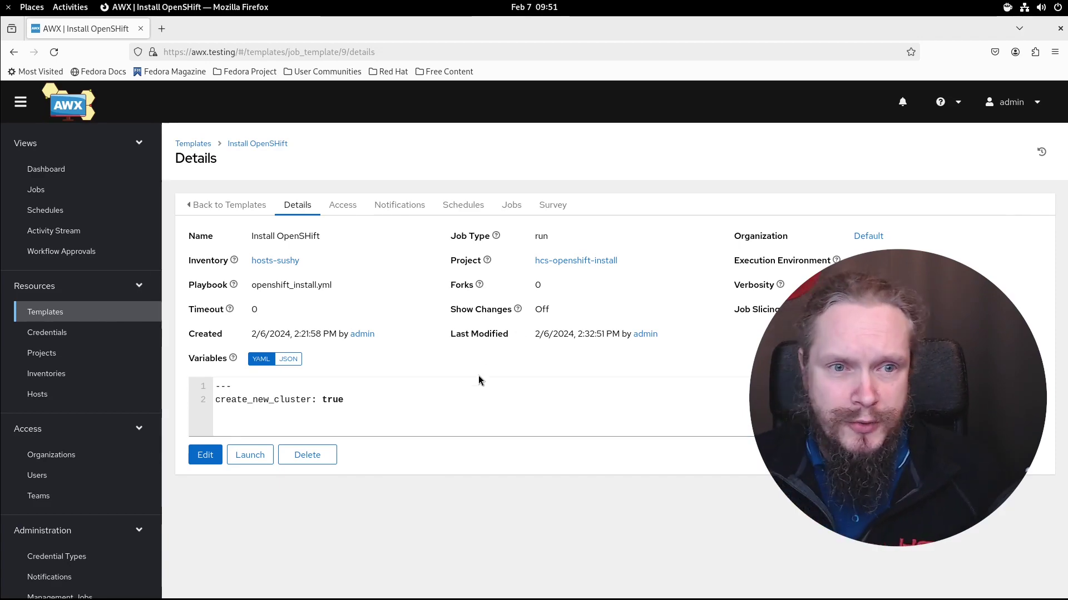
# Switch to the terminal, clear its output and split it into two side-by-side panes
pyautogui.press('super')
pyautogui.click(399, 320)
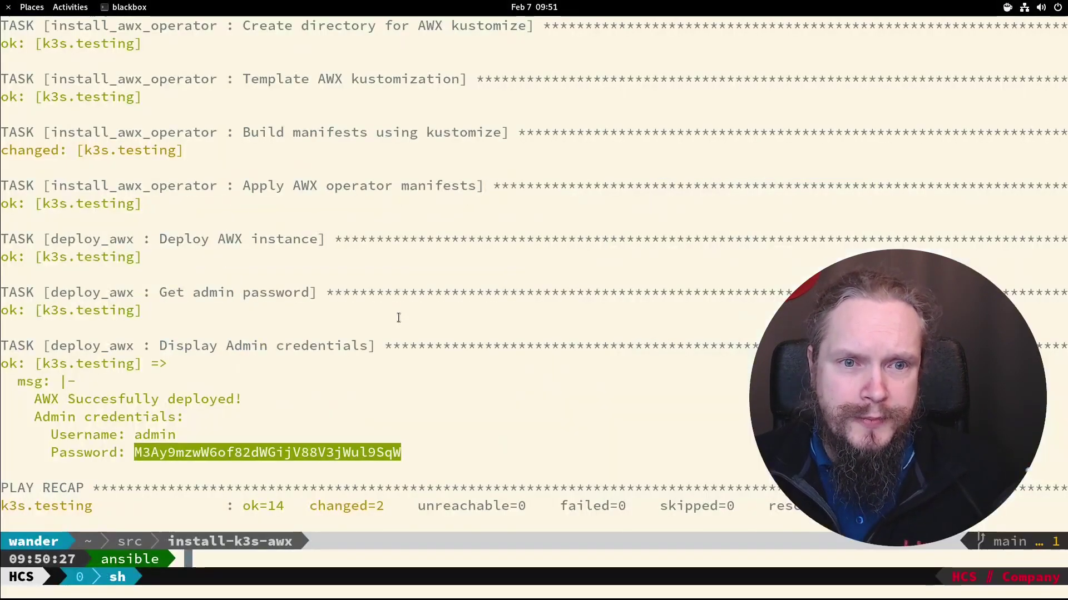
pyautogui.hotkey('ctrl', 'l')
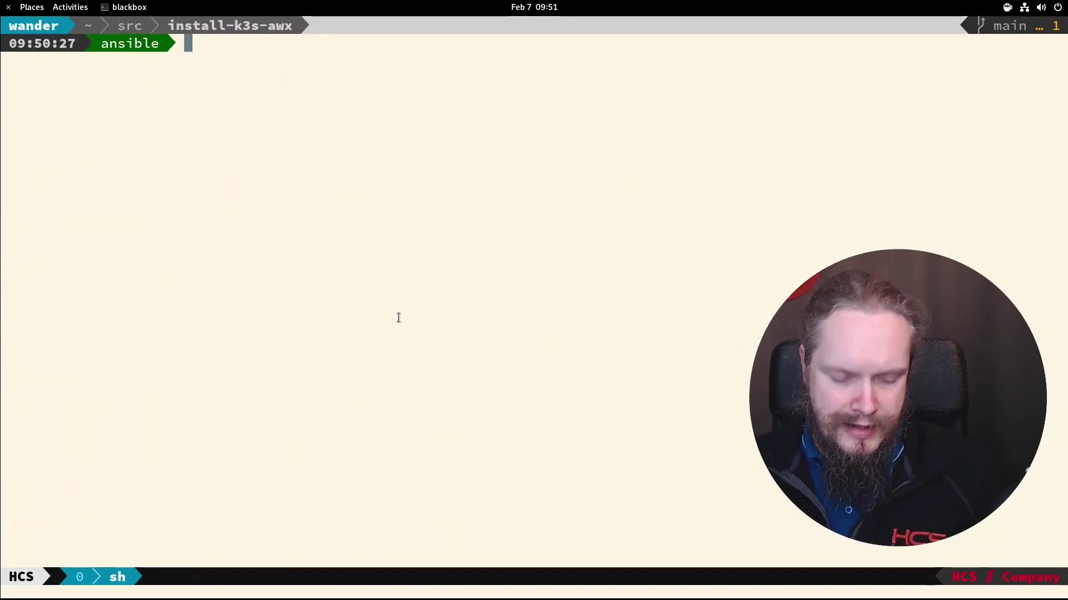
pyautogui.hotkey('ctrl', 'b')
pyautogui.press('%')
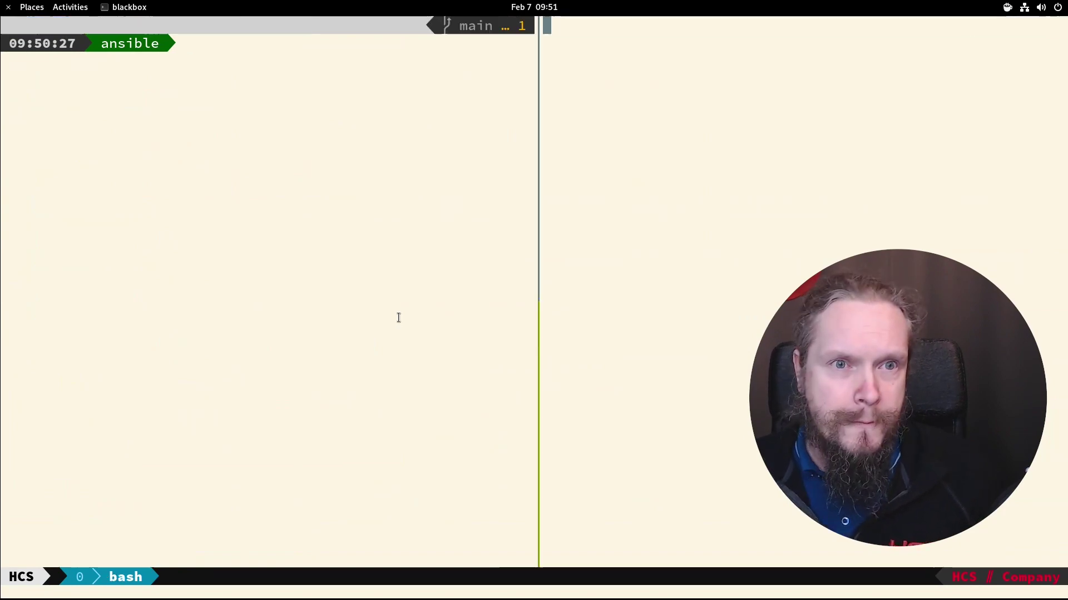
# Connect to k3s.testing over SSH in the new pane and start a root shell with sudo -i
pyautogui.write('ssh ')
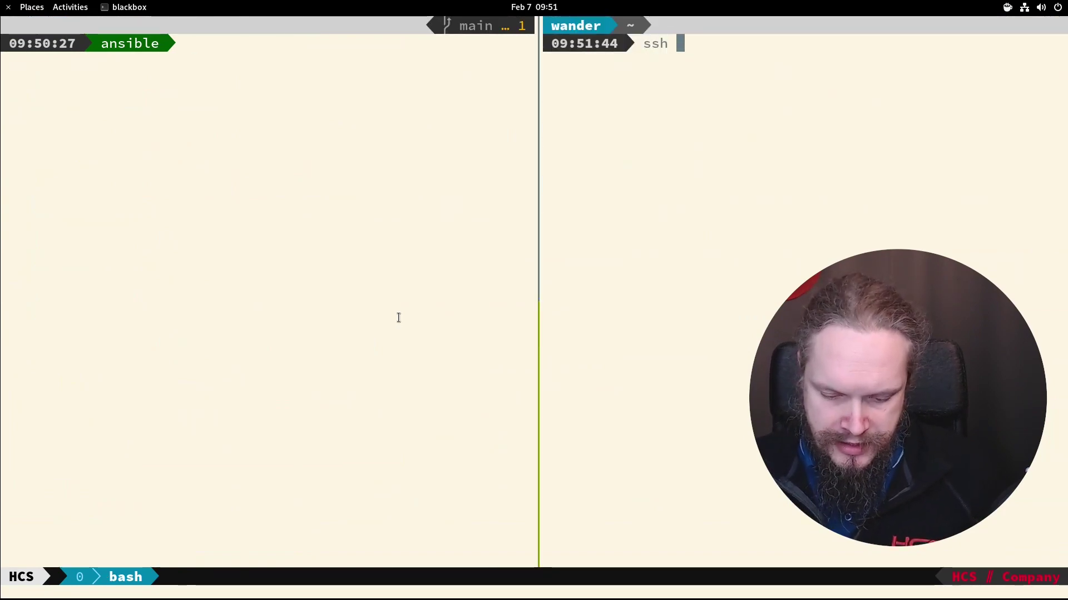
pyautogui.write('k3s.testing')
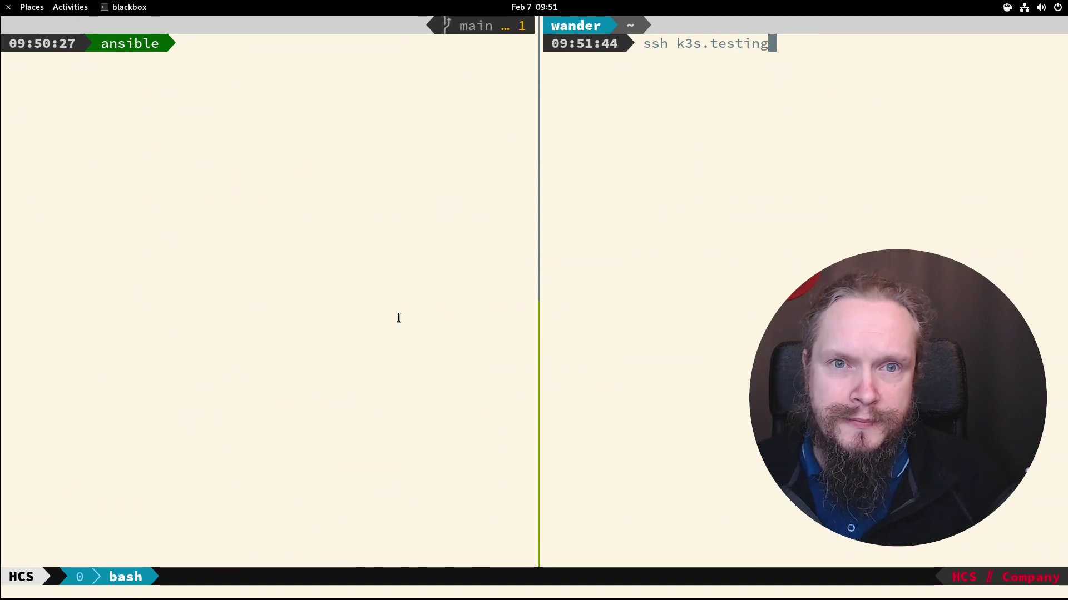
pyautogui.press('Return')
pyautogui.write('sudo -i')
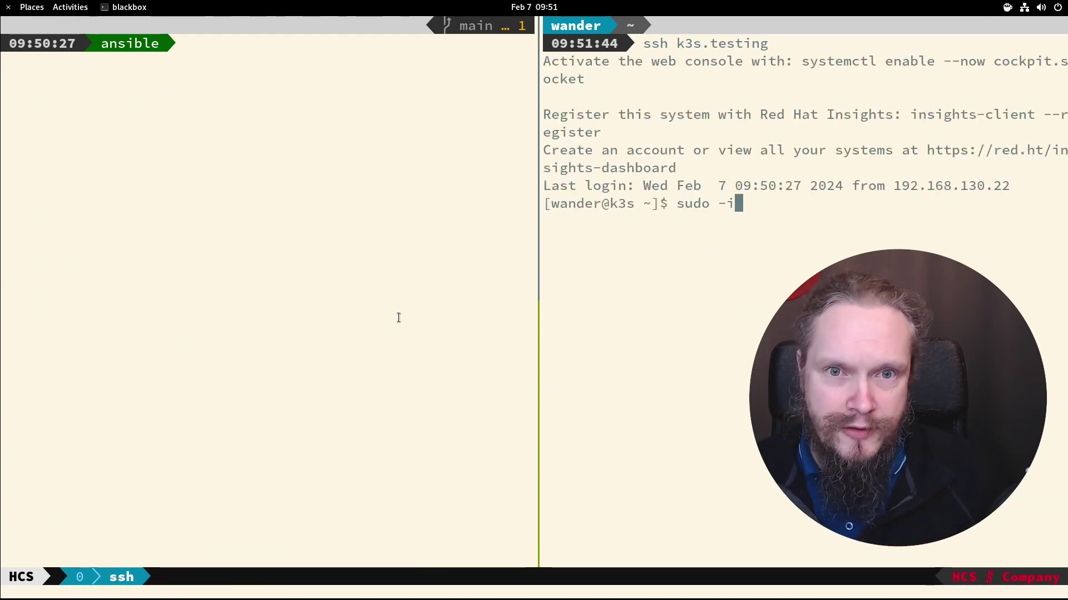
pyautogui.press('Return')
# Watch the pods in the awx namespace with /usr/local/bin/kubectl get po -n awx -w on a cleared screen
pyautogui.write('/usr/local/')
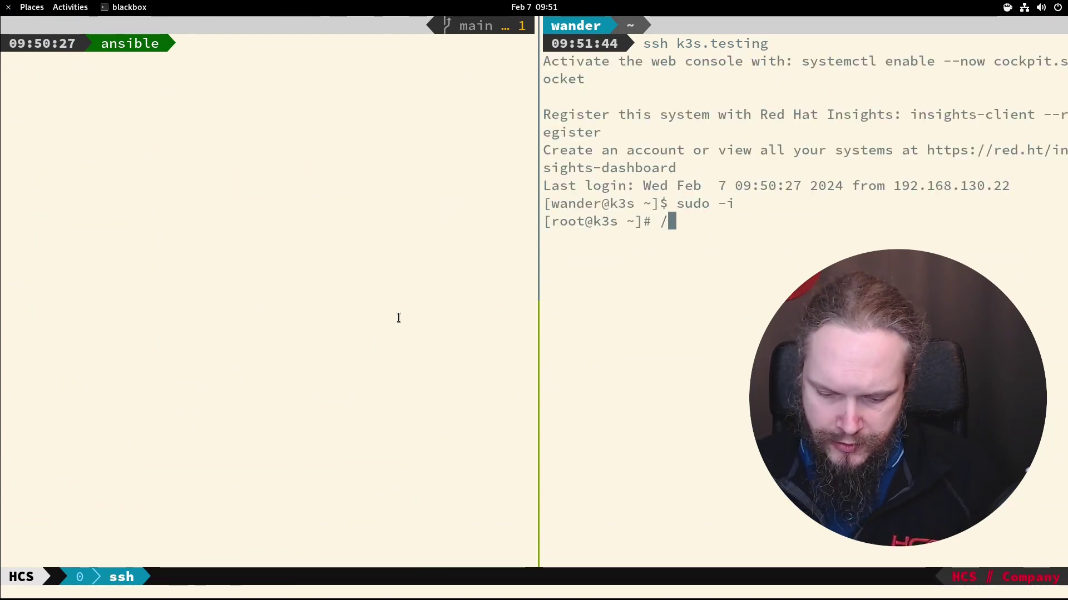
pyautogui.write('bi')
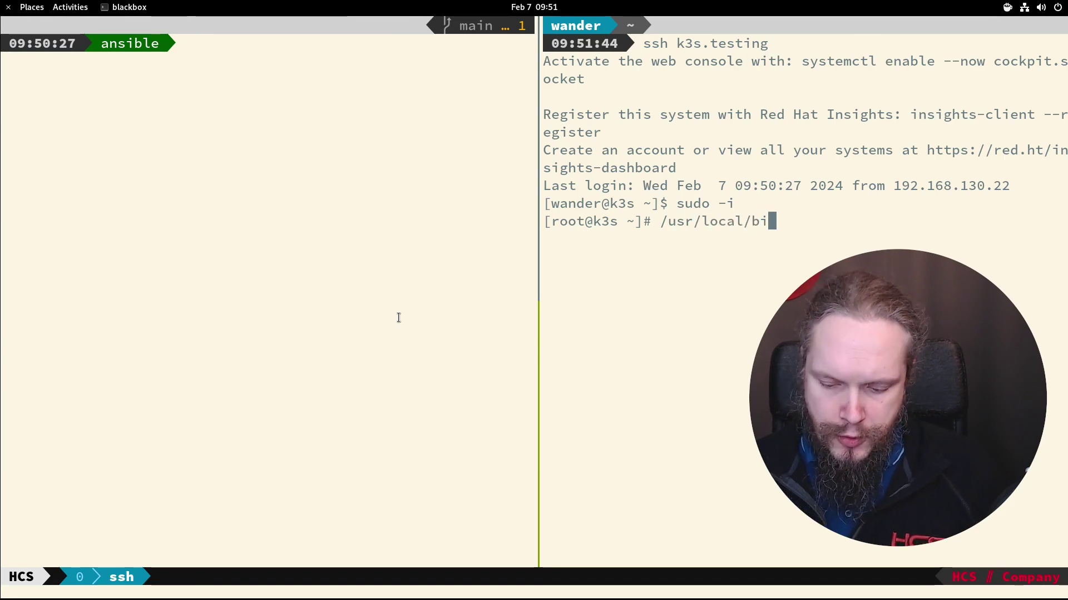
pyautogui.write('n/kubectl get')
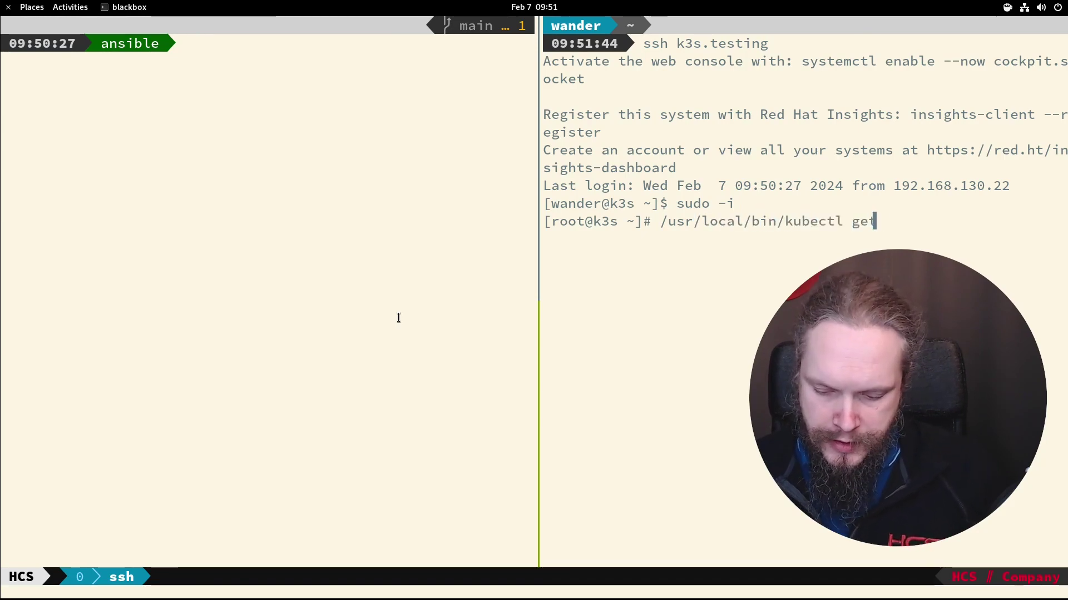
pyautogui.write(' po -n awx -w')
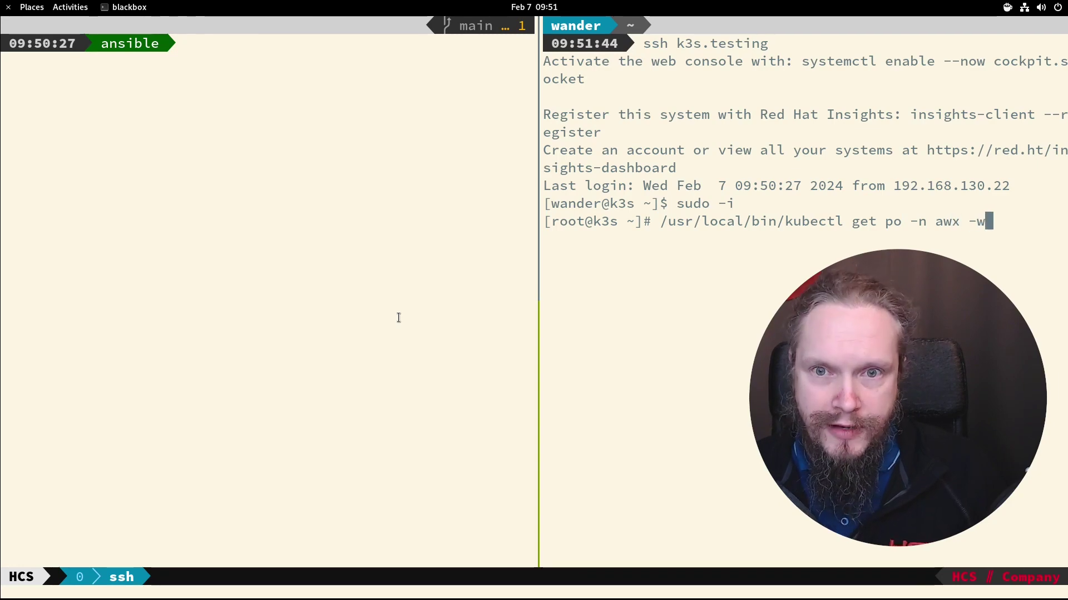
pyautogui.hotkey('ctrl', 'l')
pyautogui.press('Return')
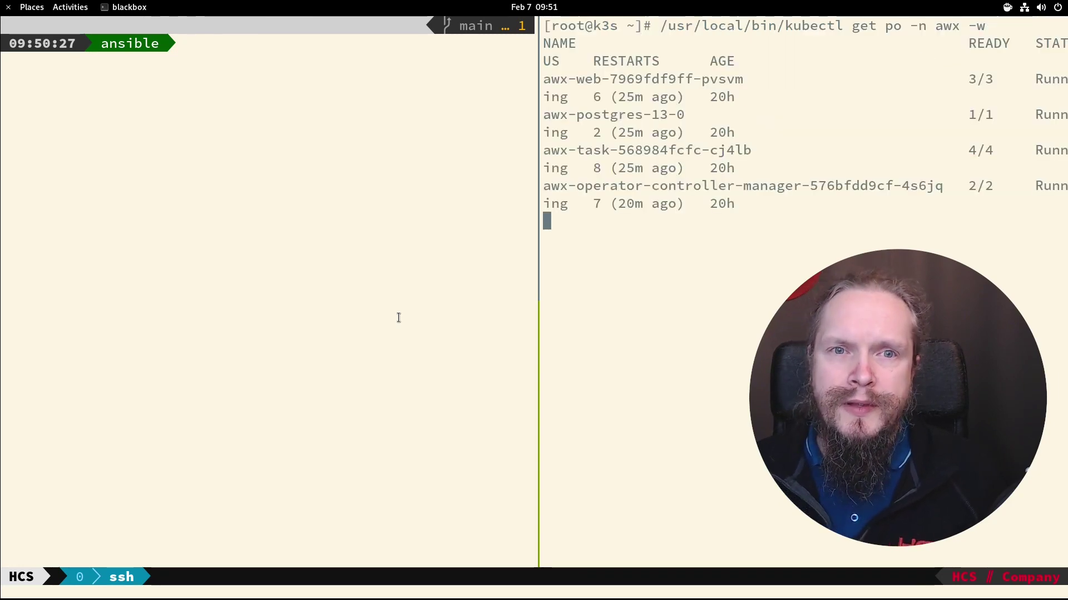
pyautogui.press('Return')
pyautogui.press('Return')
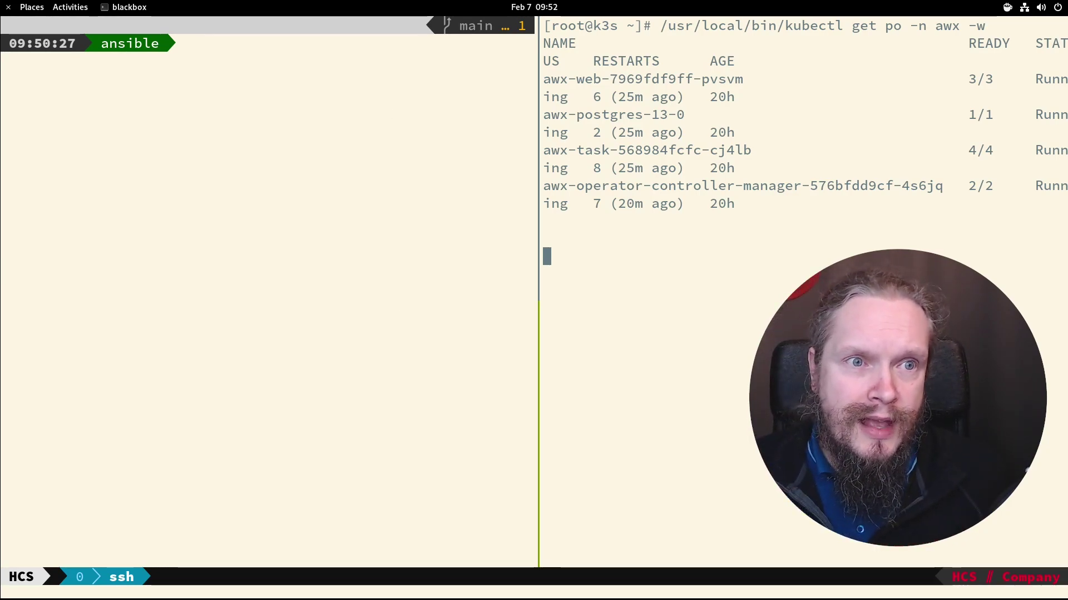
# Launch the Install OpenSHift template in Firefox and switch to the terminal to watch its automation job pod
pyautogui.press('super')
pyautogui.click(680, 285)
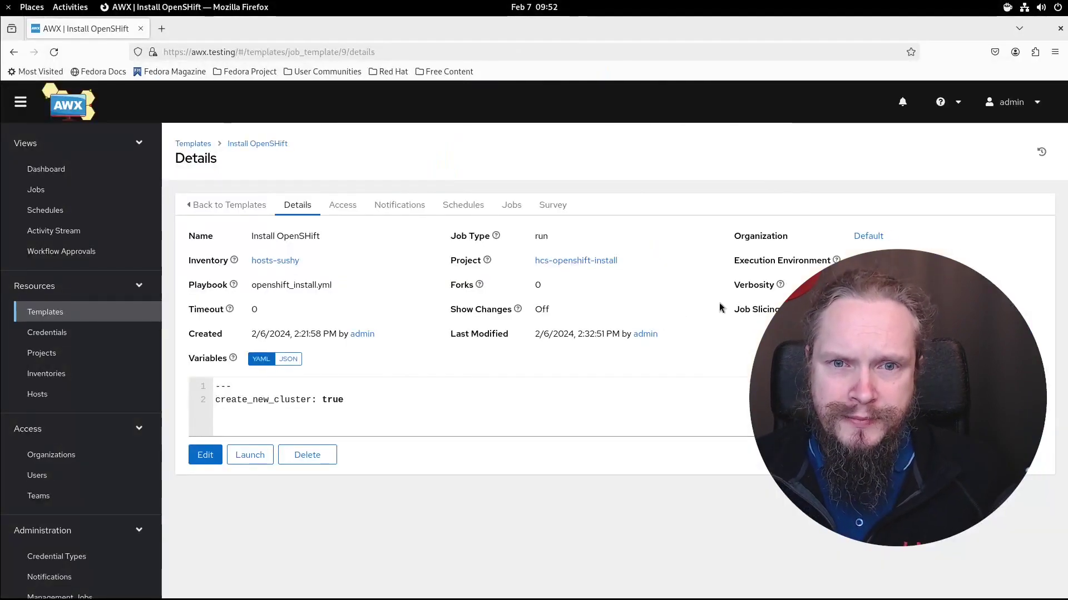
pyautogui.click(254, 459)
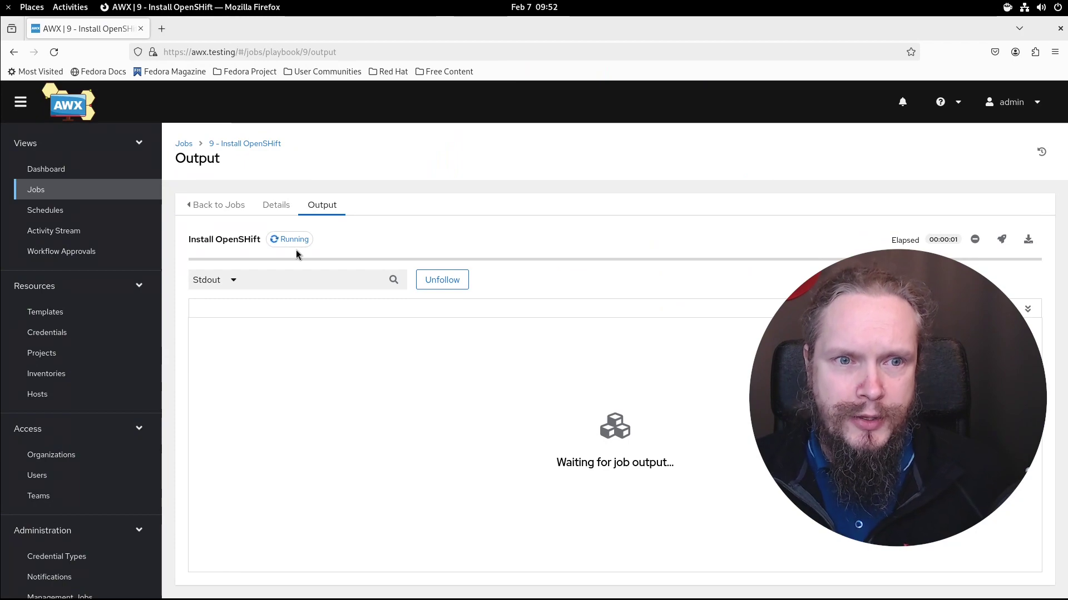
pyautogui.press('super')
pyautogui.click(432, 309)
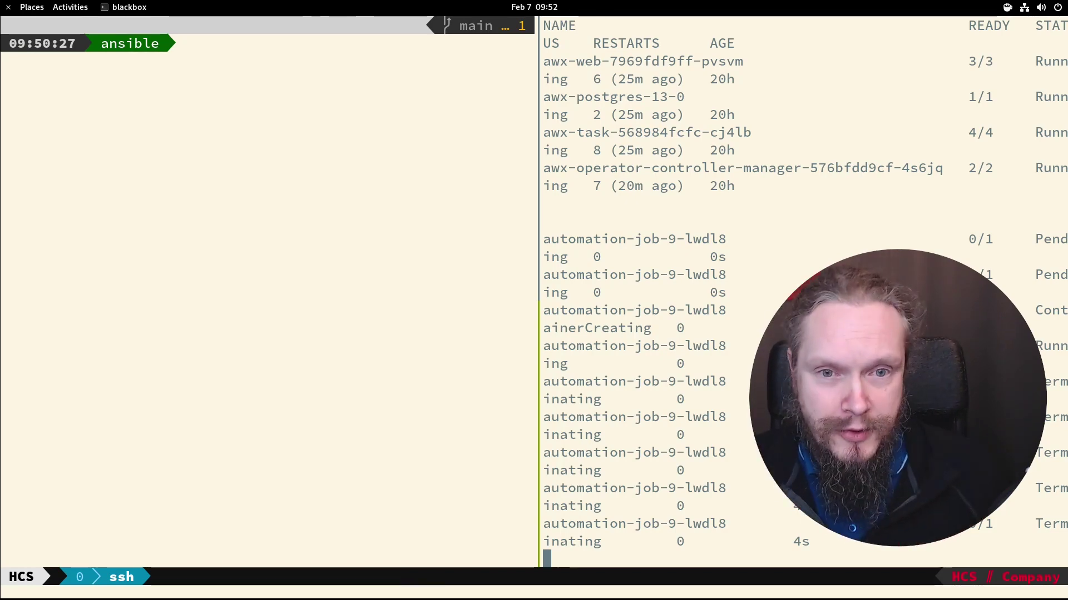
# Switch back to Firefox and examine the Install OpenSHift job's details and output log
pyautogui.press('super')
pyautogui.click(738, 354)
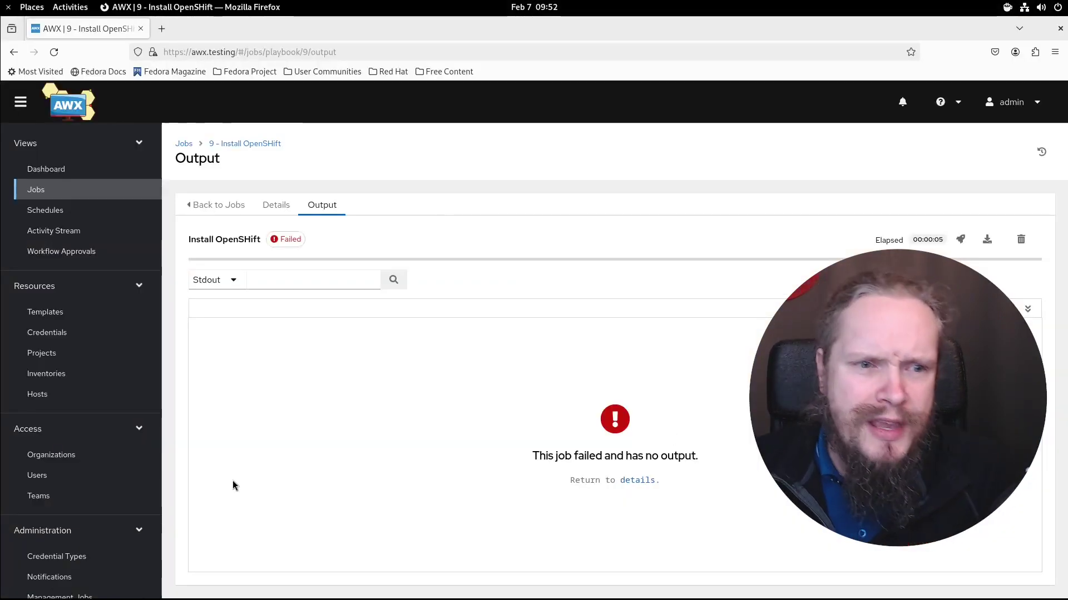
pyautogui.scroll(-5, 133, 457)
pyautogui.scroll(5, 144, 467)
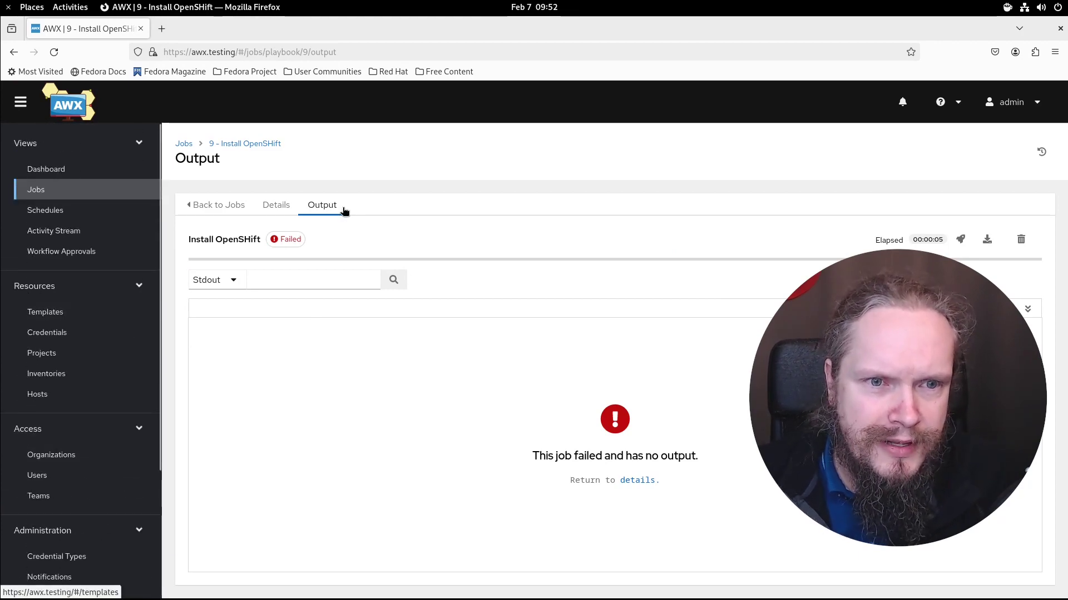
pyautogui.click(274, 206)
pyautogui.click(333, 212)
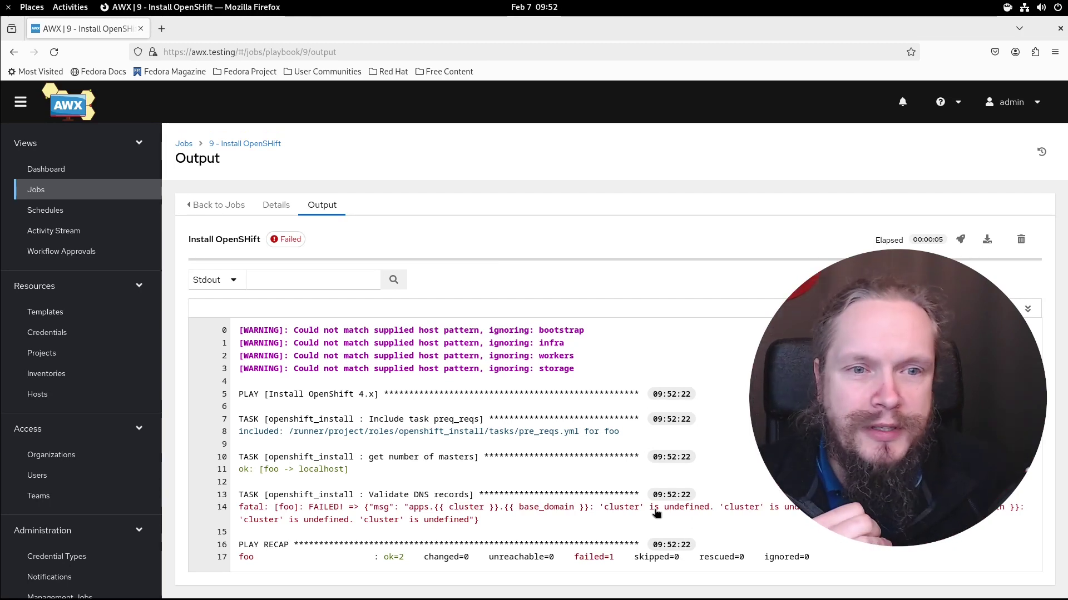
# Open the Install OpenSHift job template's edit form to review its inventory, project, playbook and variables
pyautogui.click(54, 319)
pyautogui.click(294, 327)
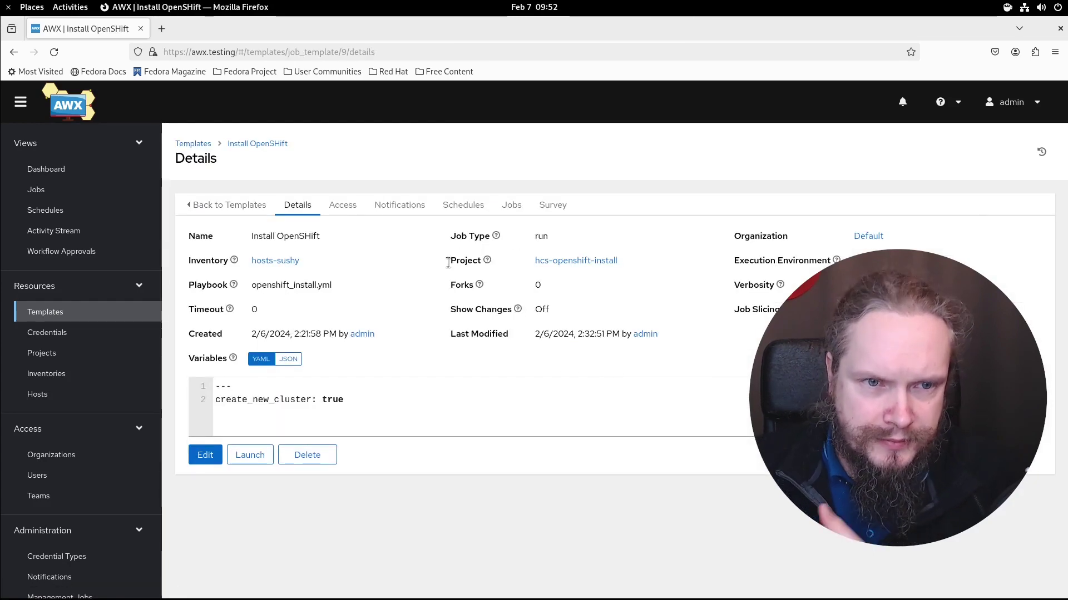
pyautogui.click(205, 455)
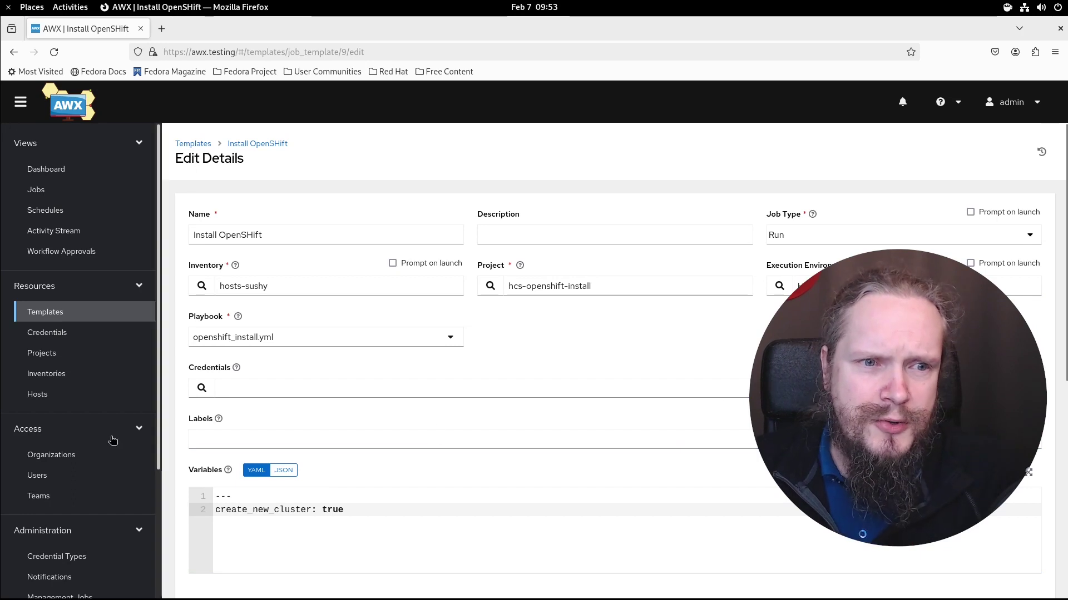
# Open the details of the HOI execution environment to examine its image and pull setting
pyautogui.scroll(-1, 108, 449)
pyautogui.scroll(-3, 108, 450)
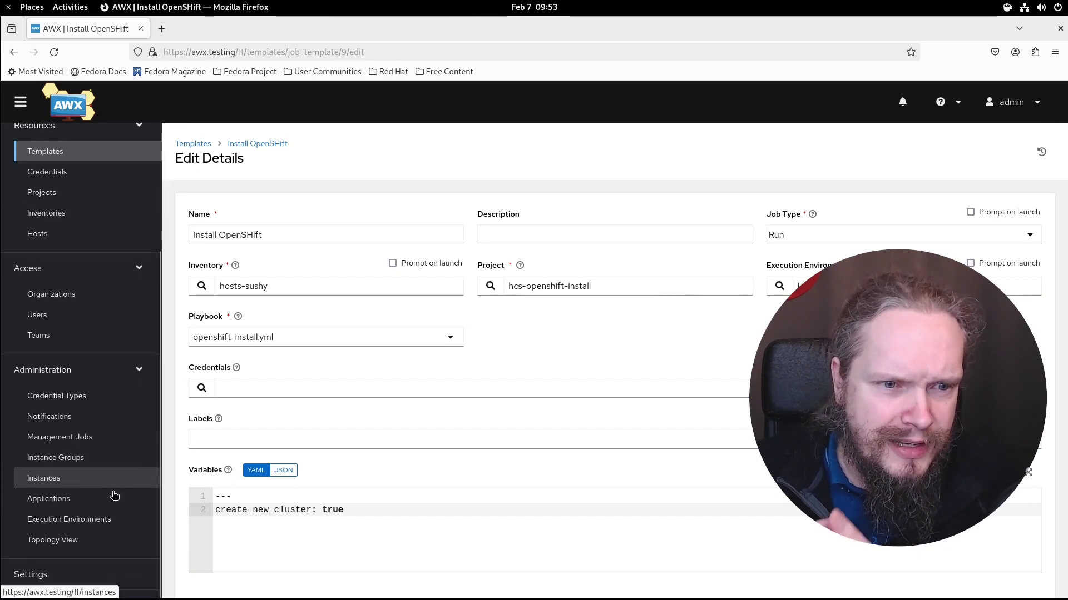
pyautogui.click(93, 525)
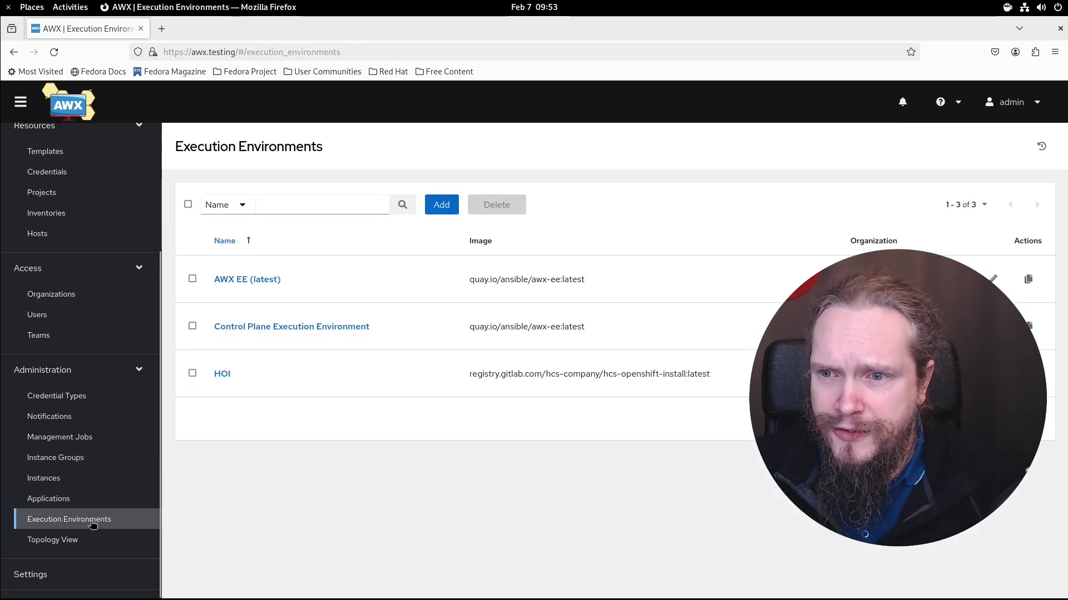
pyautogui.click(220, 373)
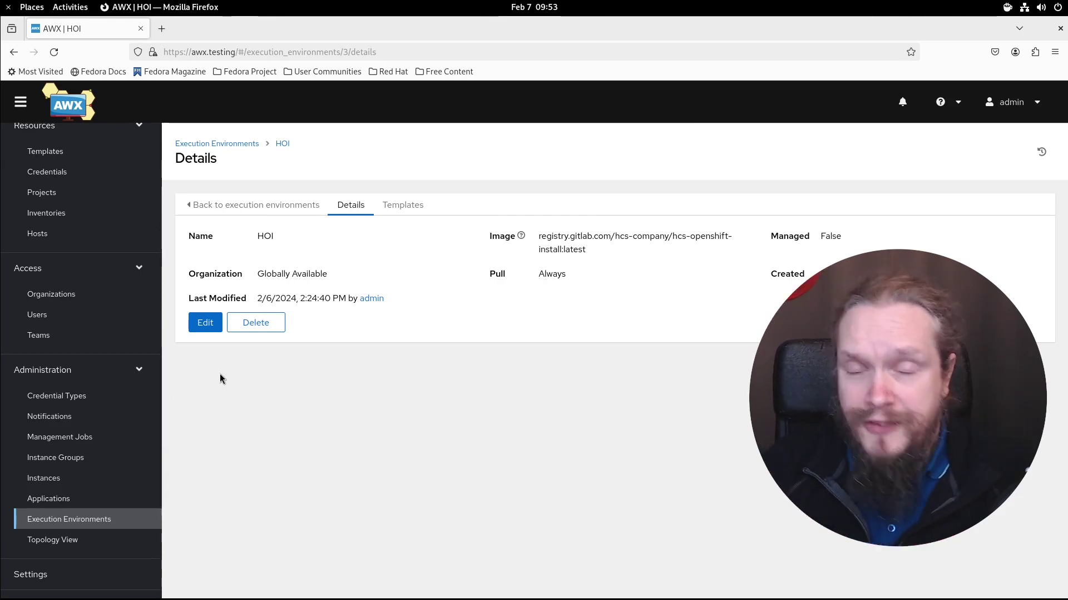
# Go back to the execution environments list and open the list of job templates
pyautogui.click(96, 520)
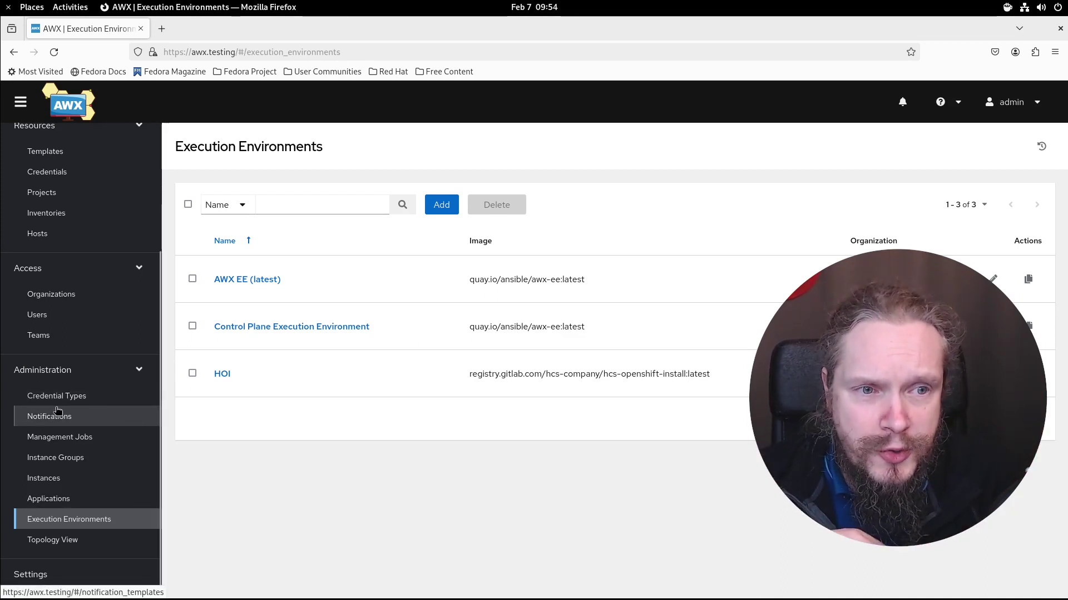
pyautogui.scroll(2, 121, 373)
pyautogui.scroll(2, 120, 372)
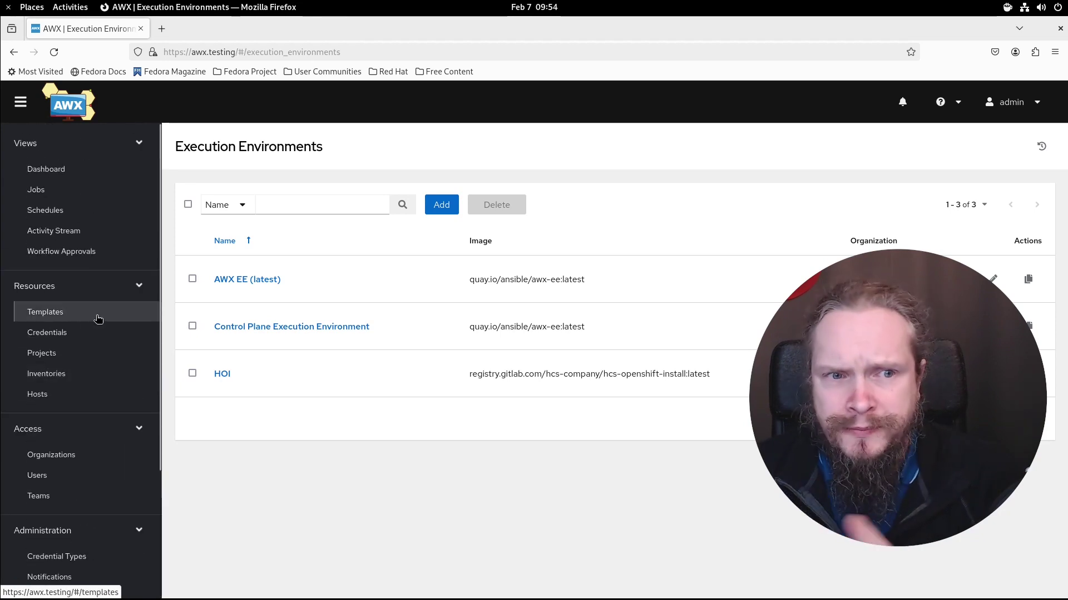
pyautogui.click(54, 320)
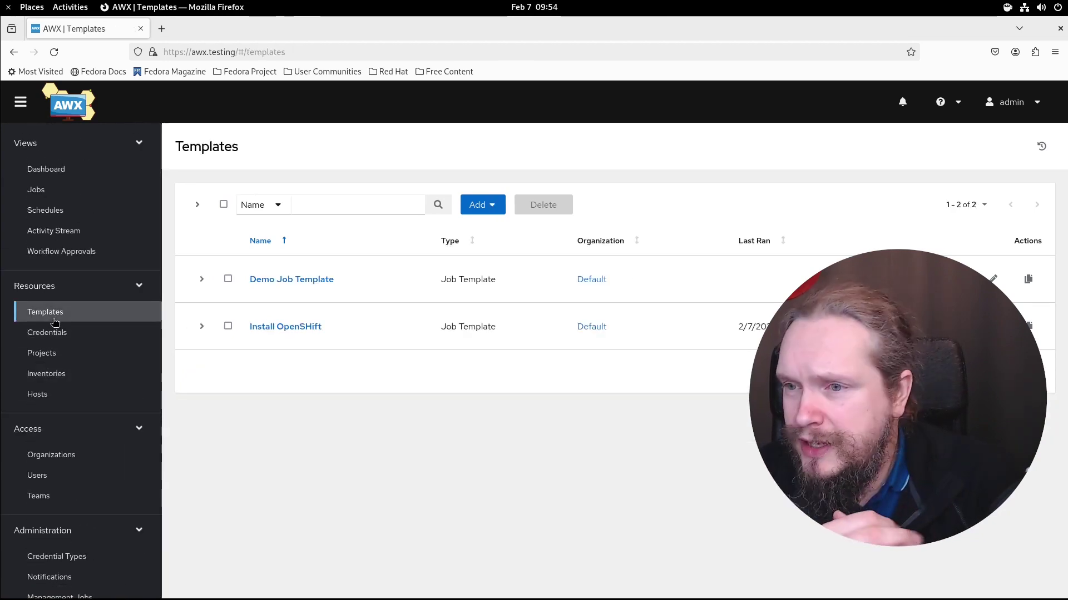